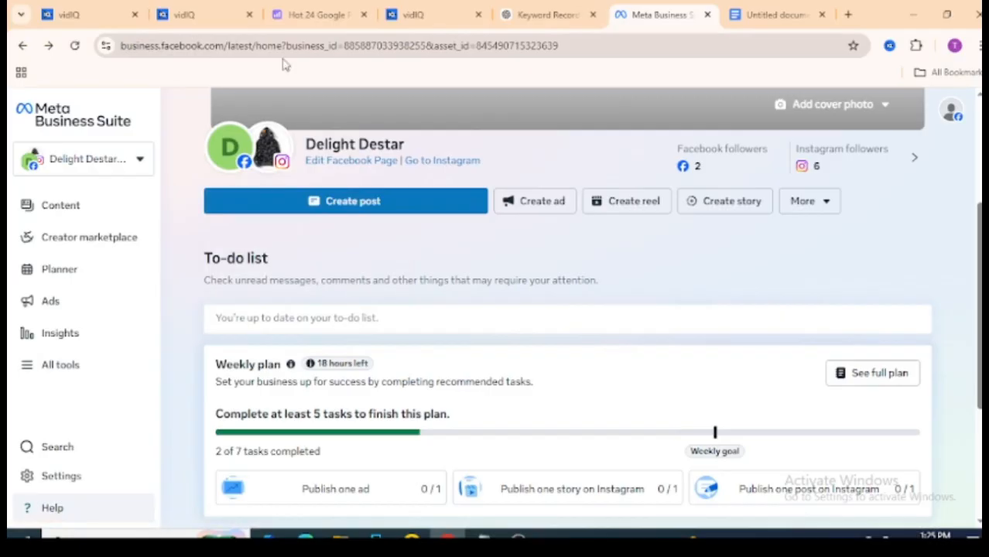
# Search Google for "meta business suite" in a new browser tab and open the Meta for Business result
pyautogui.click(850, 15)
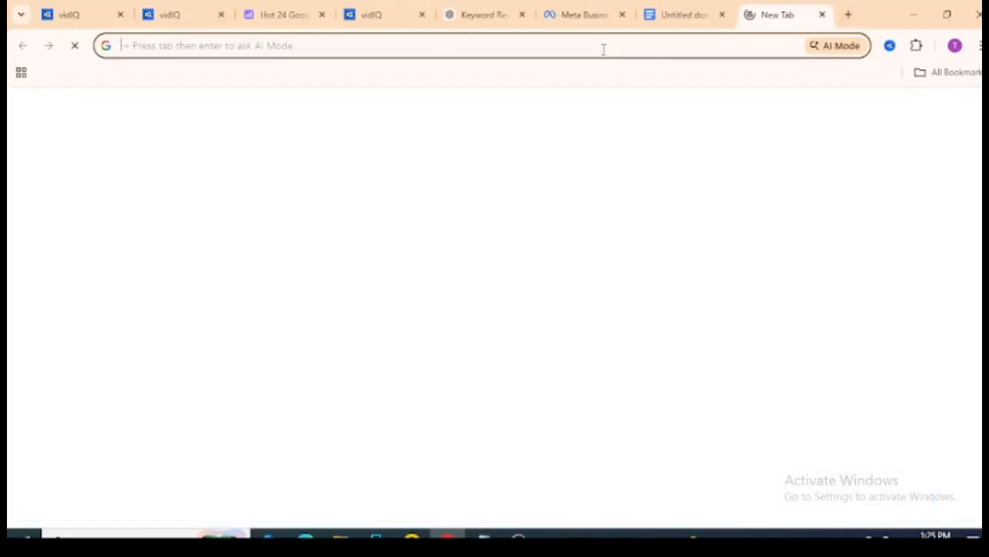
pyautogui.click(596, 44)
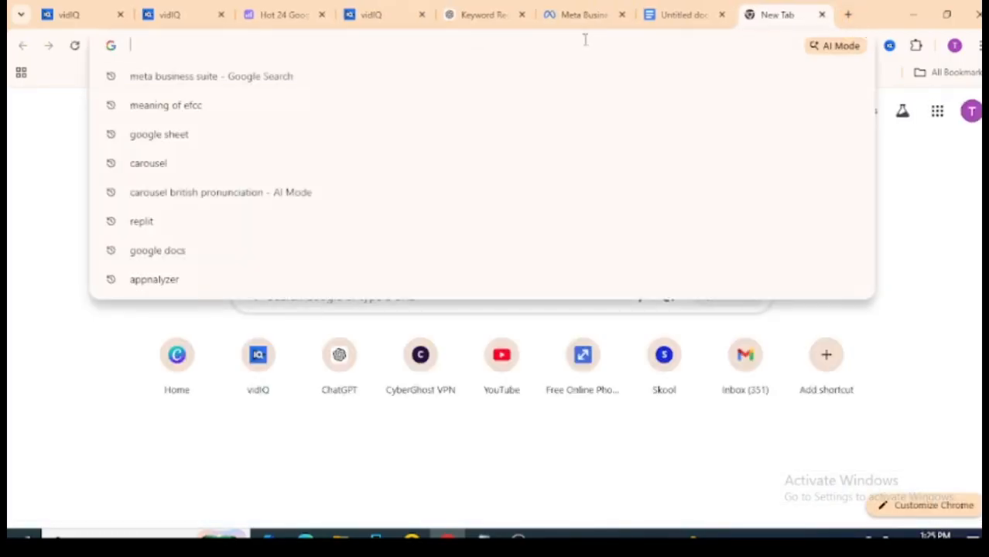
pyautogui.click(491, 76)
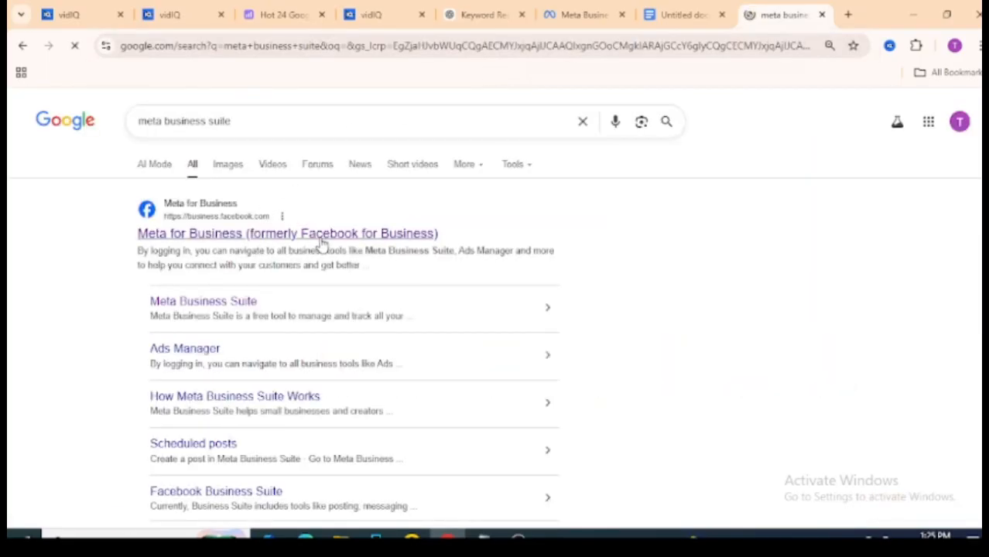
pyautogui.click(297, 235)
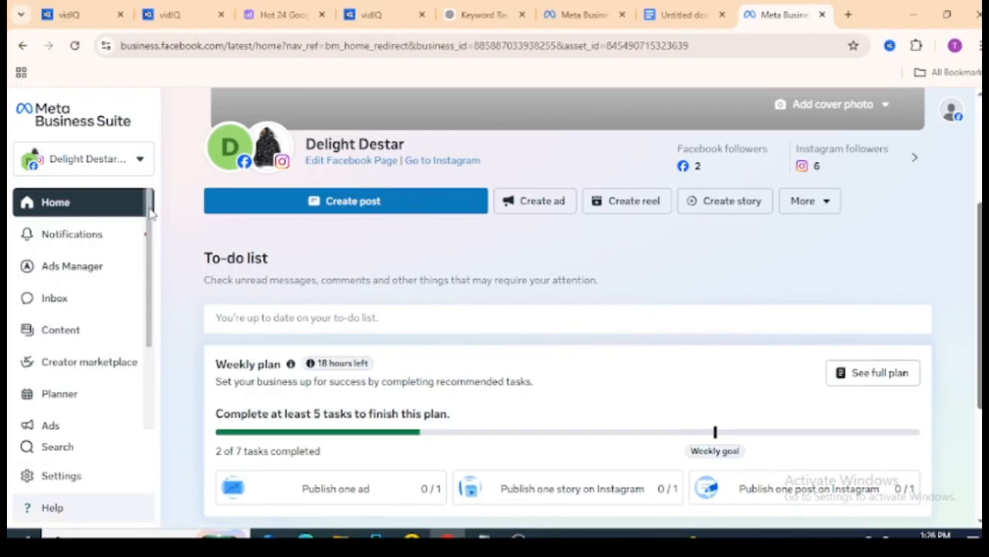
# Look through the complete list of business tools, close it and open the business portfolio settings
pyautogui.scroll(-3, 152, 232)
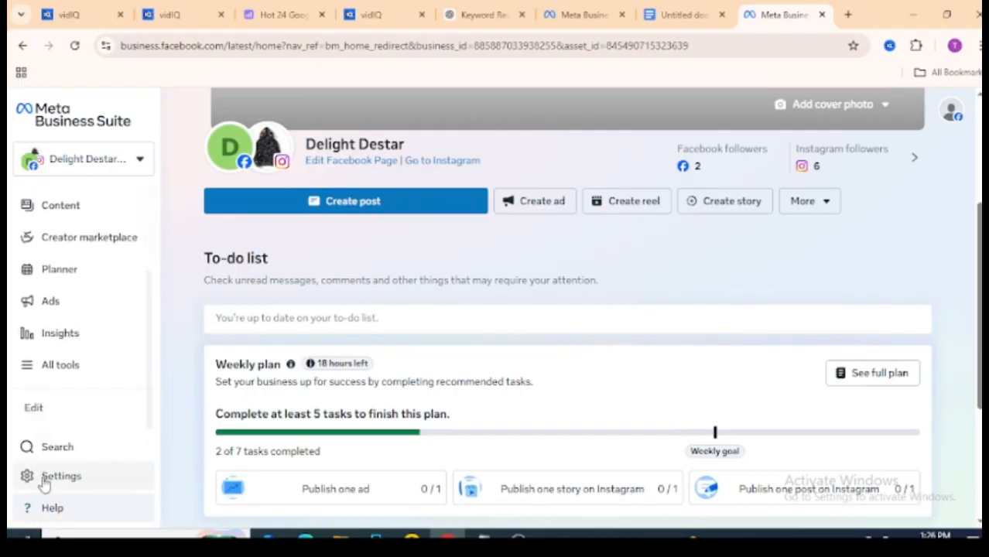
pyautogui.click(66, 366)
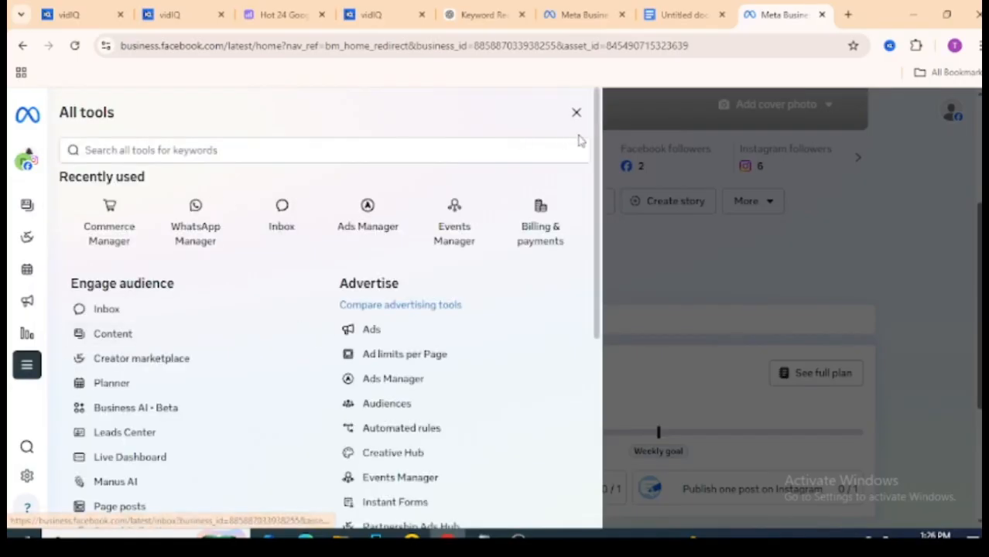
pyautogui.moveTo(601, 150); pyautogui.dragTo(619, 352)
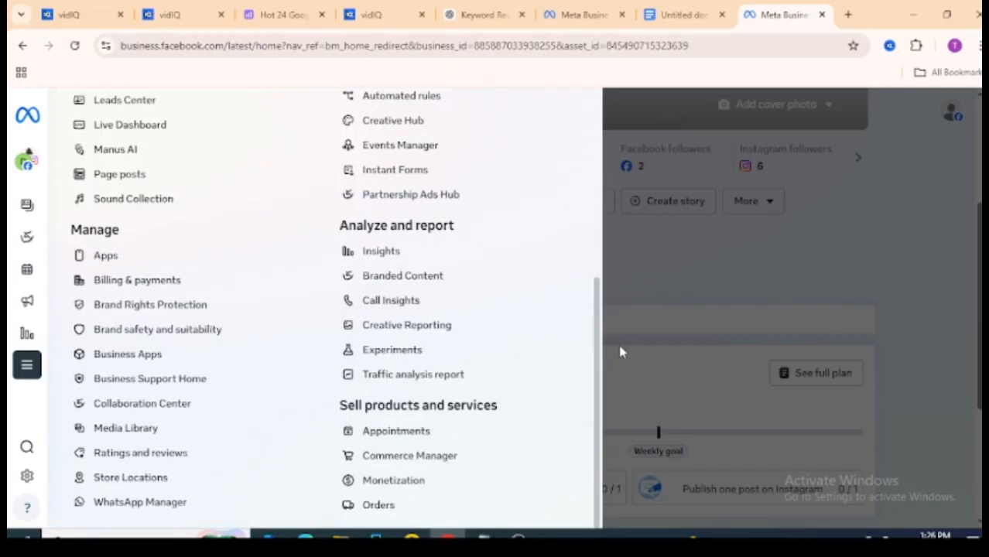
pyautogui.click(619, 352)
pyautogui.click(81, 482)
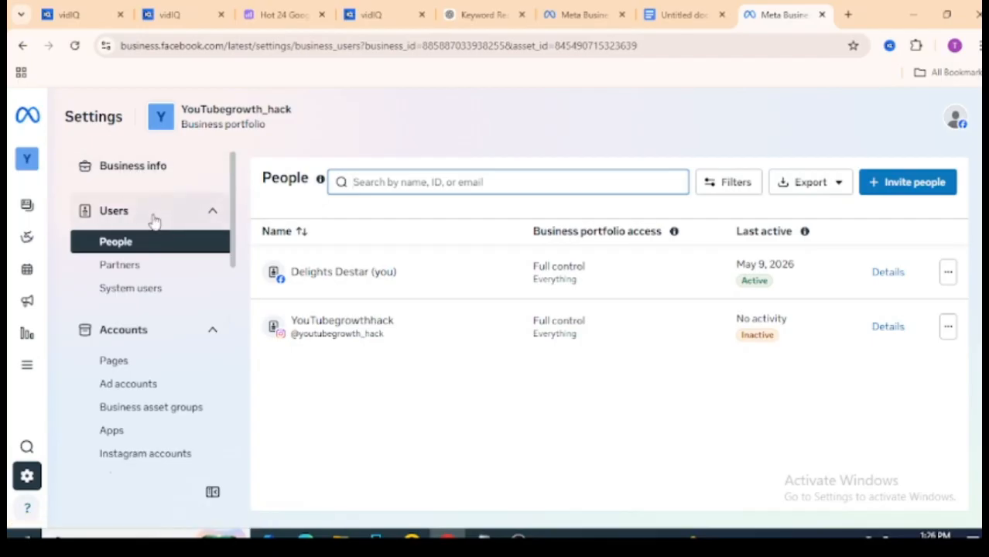
# Look through the Accounts, Partners and System users entries in the settings and return to the People list
pyautogui.click(211, 213)
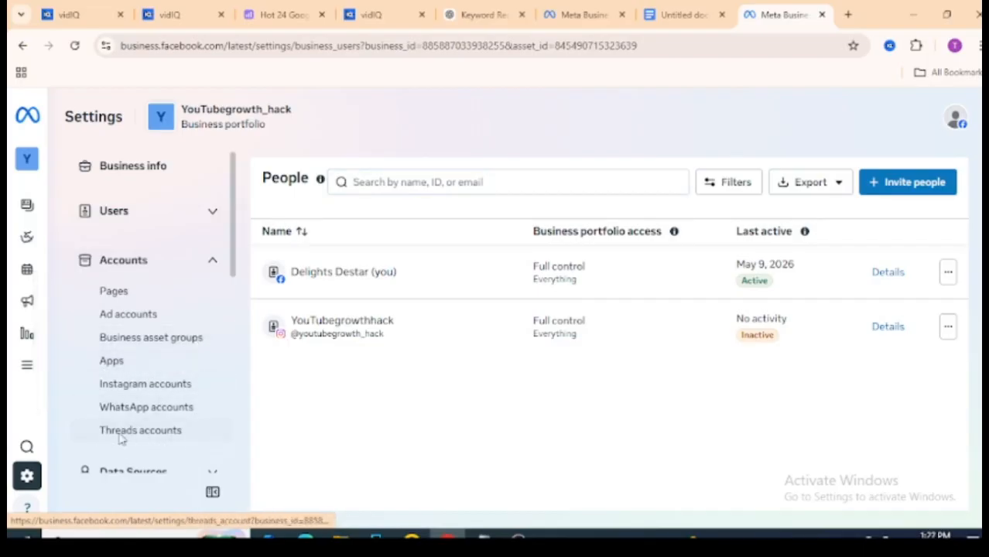
pyautogui.moveTo(232, 240); pyautogui.dragTo(232, 188)
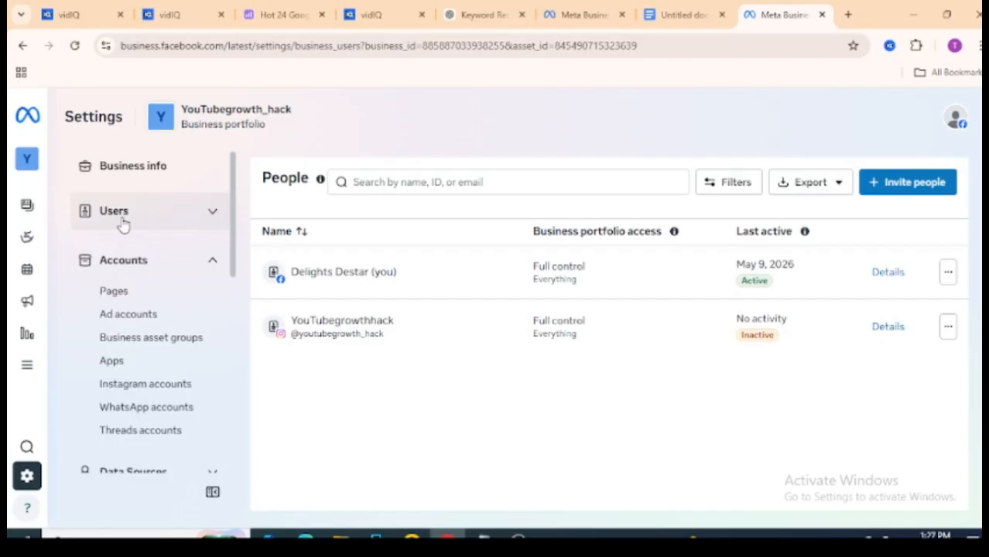
pyautogui.click(211, 215)
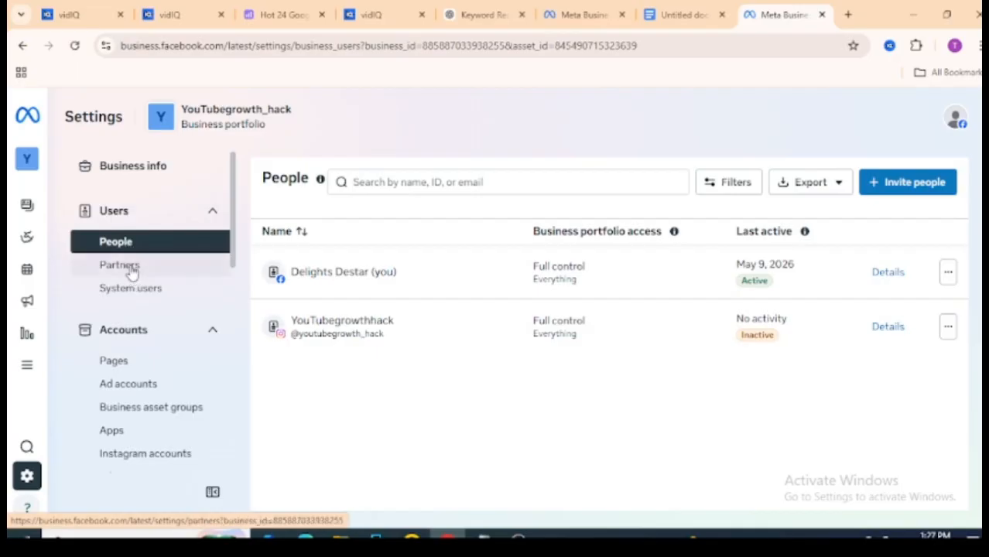
pyautogui.click(131, 267)
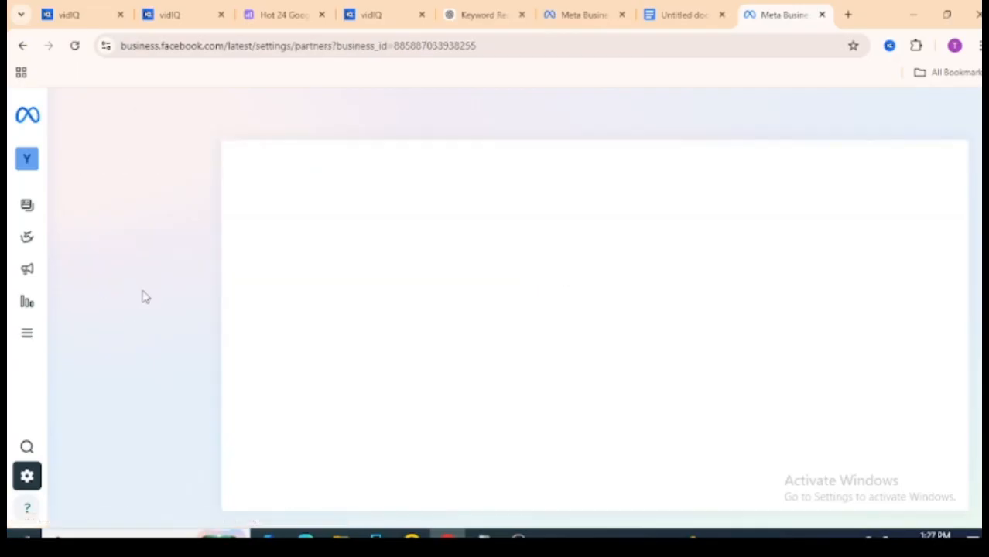
pyautogui.click(144, 298)
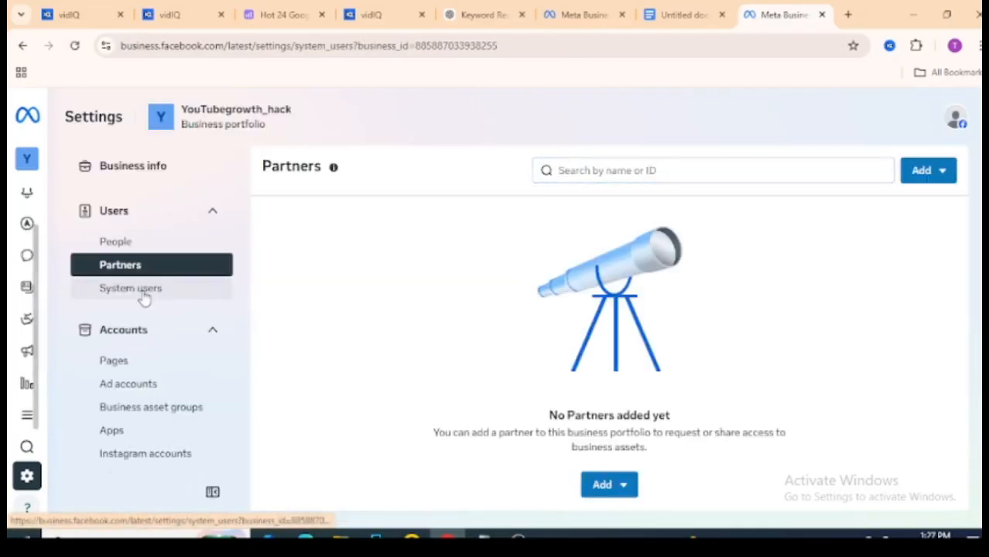
pyautogui.click(140, 243)
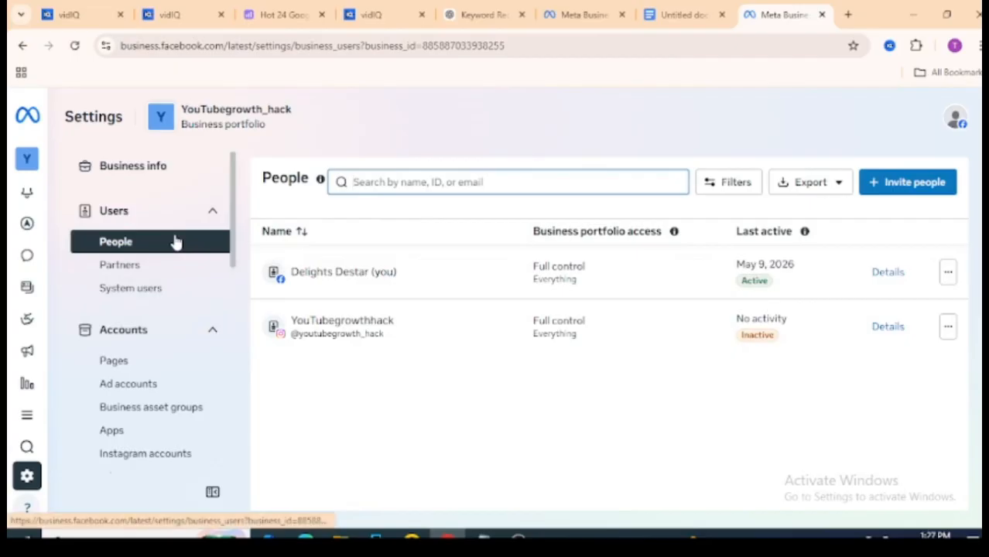
# Start inviting a person to the business portfolio, read the instructions and enter the invitee's email address
pyautogui.click(913, 192)
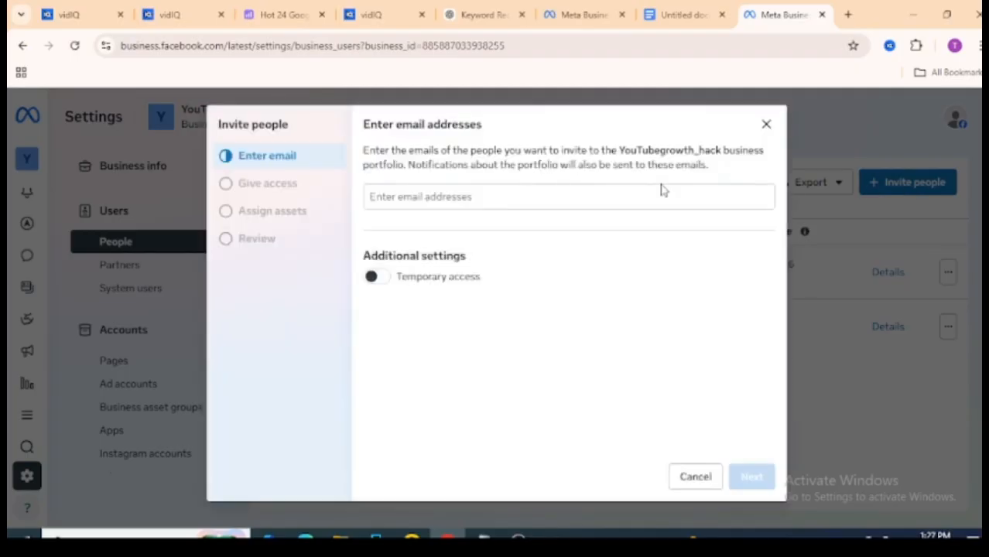
pyautogui.moveTo(362, 125); pyautogui.dragTo(494, 135)
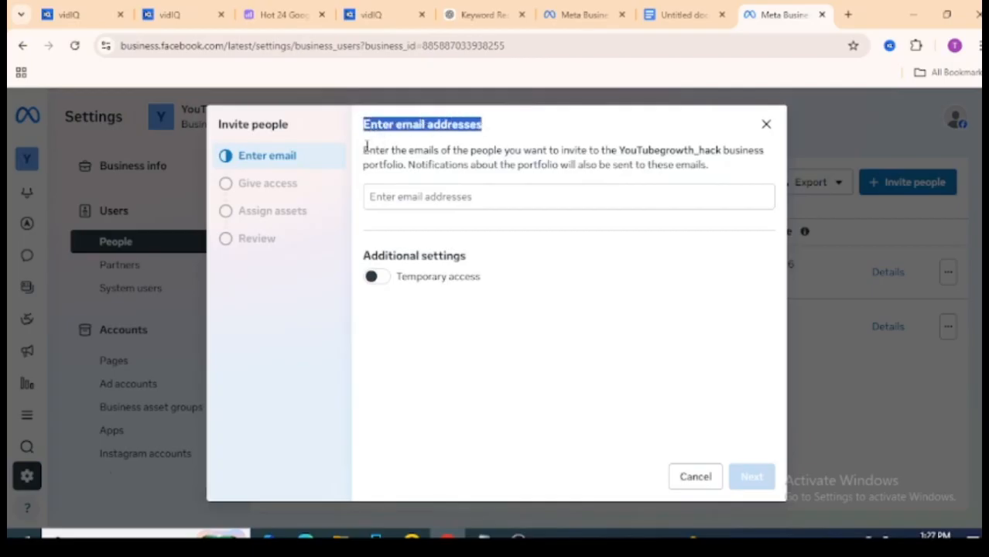
pyautogui.moveTo(361, 150); pyautogui.dragTo(407, 165)
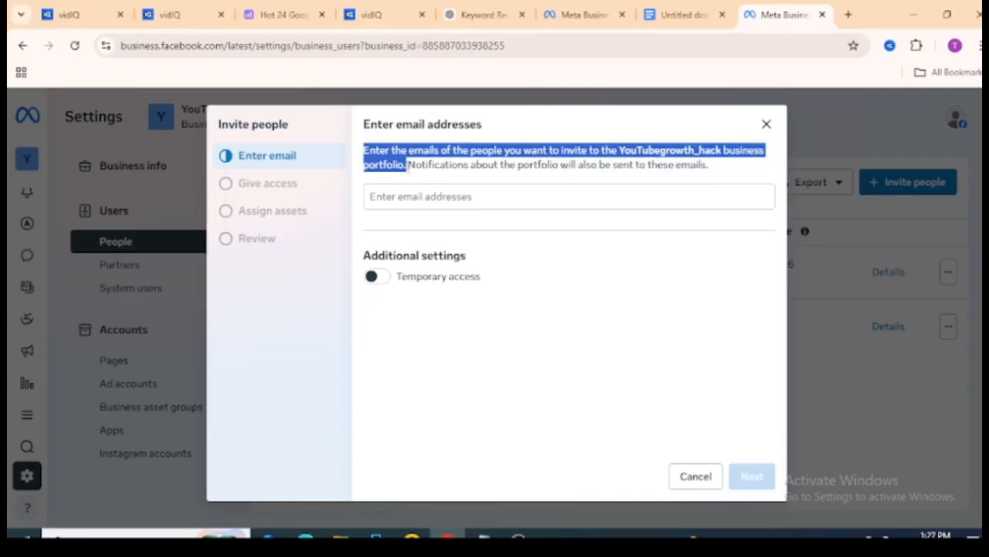
pyautogui.click(423, 196)
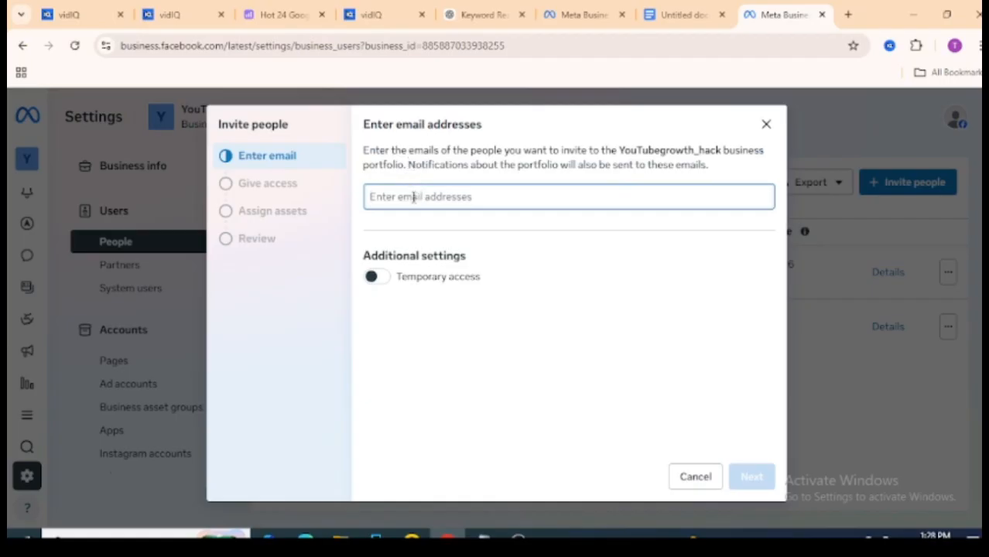
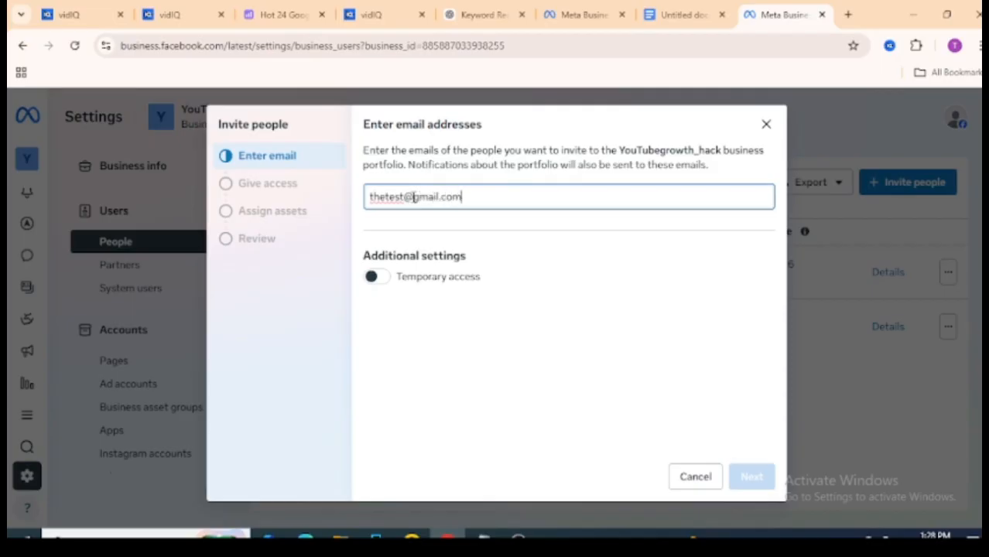
# Enable temporary access to check its expiration date options, and disable it again without choosing a date
pyautogui.click(382, 280)
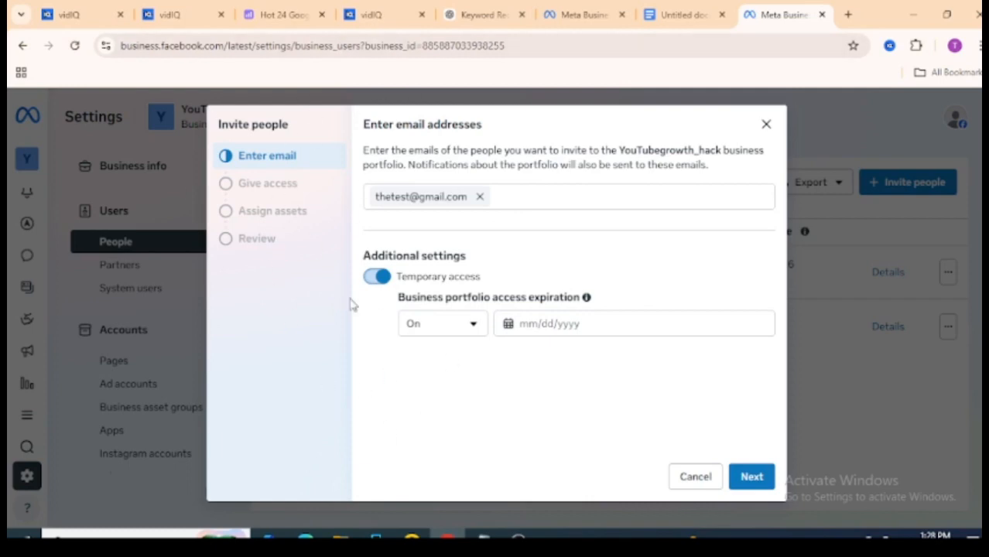
pyautogui.click(530, 326)
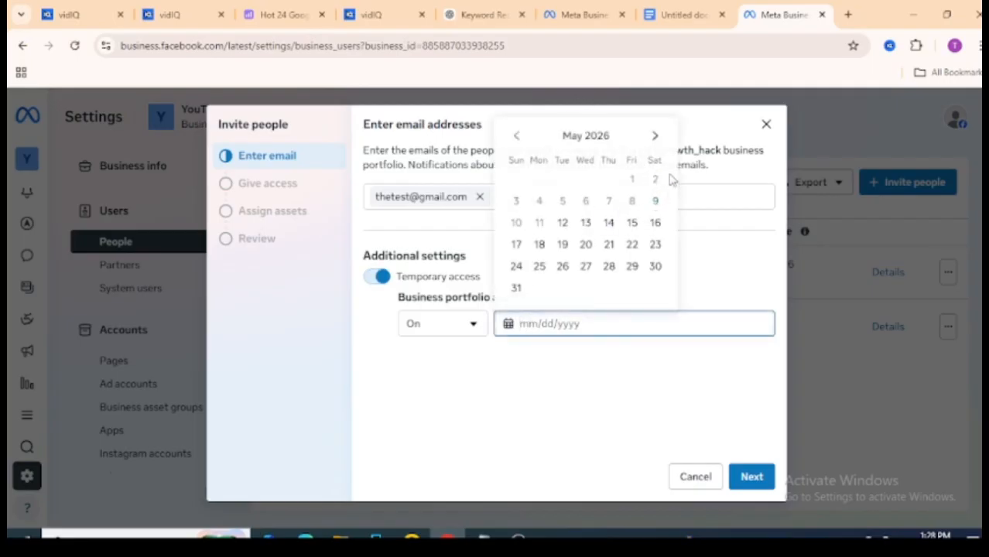
pyautogui.click(410, 236)
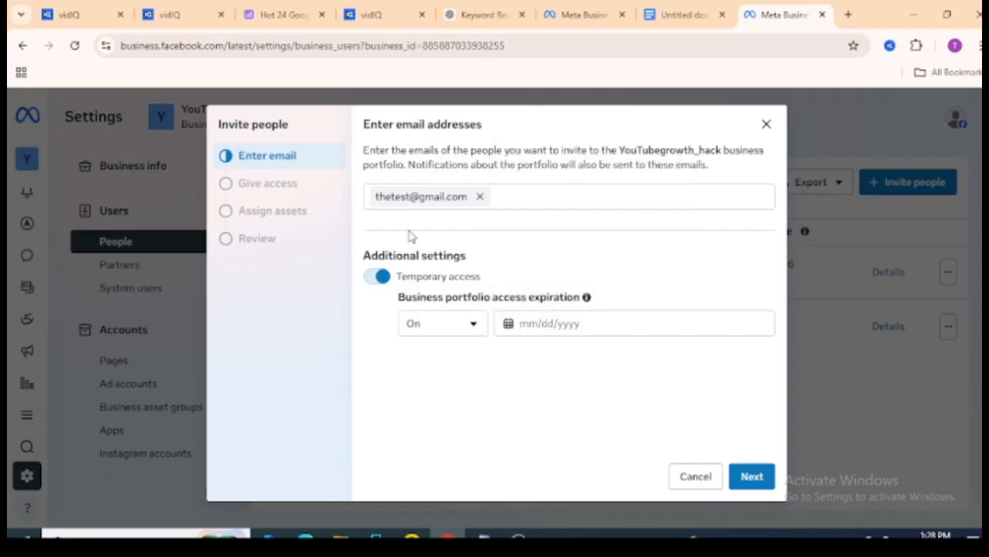
pyautogui.click(377, 277)
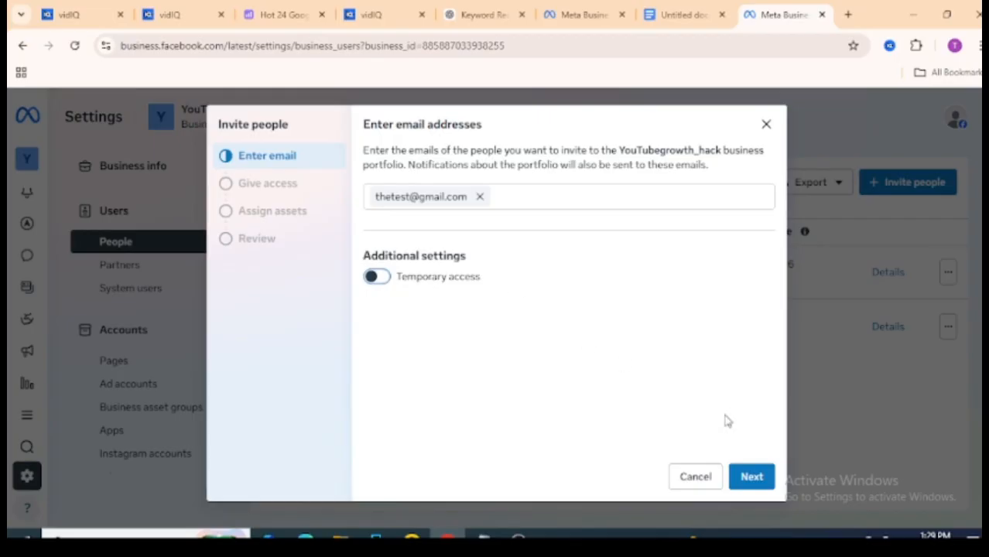
# Continue to the Give access stage and read the partial access and full control descriptions
pyautogui.click(752, 479)
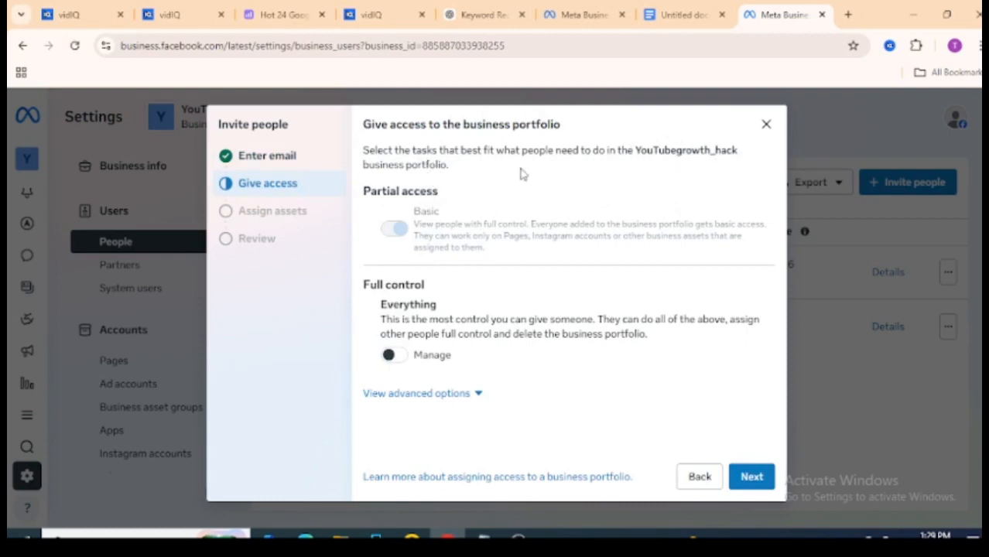
pyautogui.moveTo(641, 145); pyautogui.dragTo(709, 169)
pyautogui.click(589, 141)
pyautogui.moveTo(564, 337); pyautogui.dragTo(696, 354)
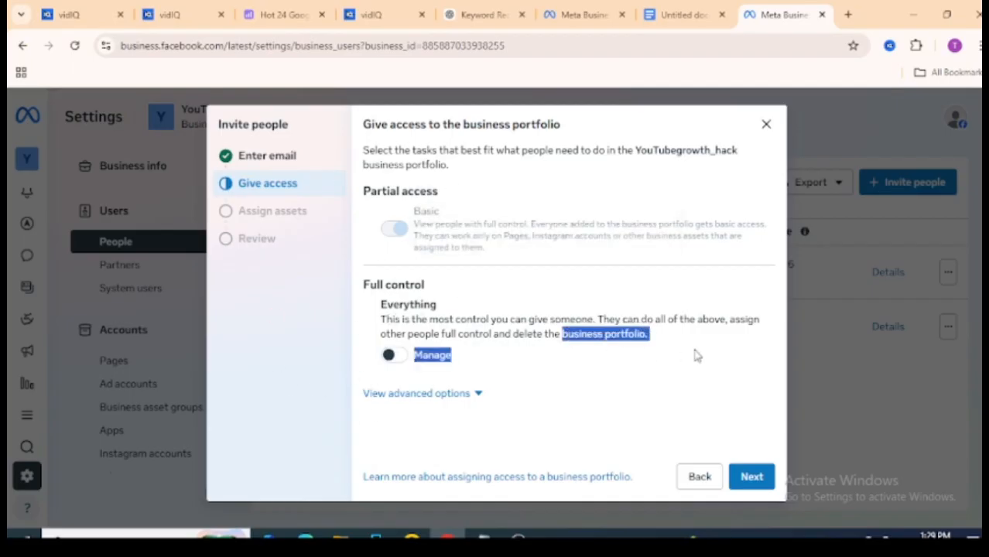
pyautogui.click(695, 355)
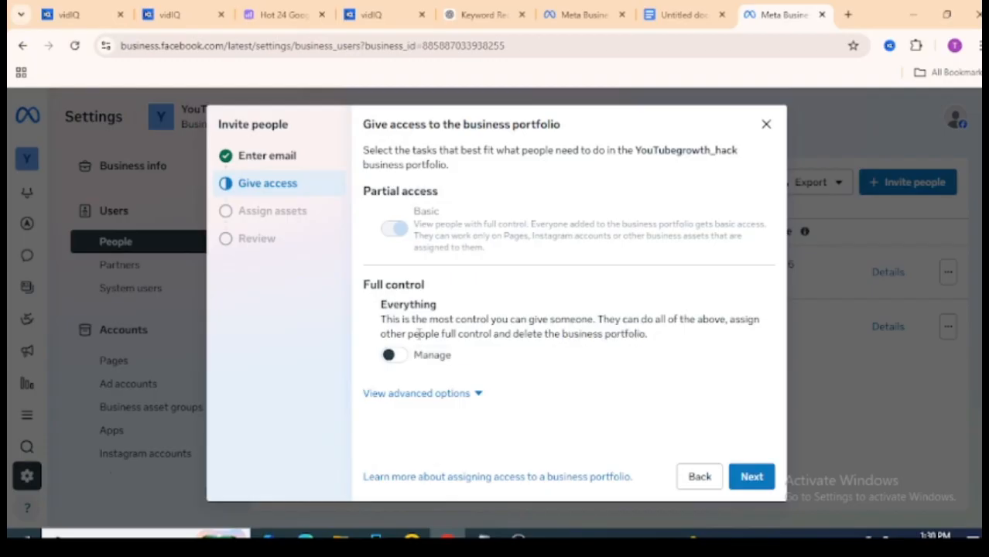
pyautogui.moveTo(409, 334); pyautogui.dragTo(511, 334)
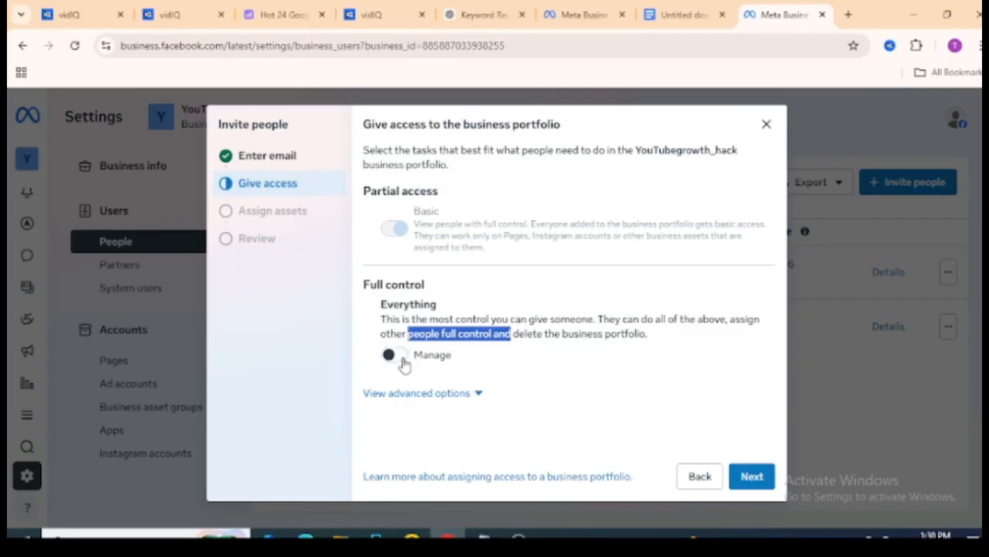
# Review the advanced Finance permissions, leave them off and continue to asset assignment with only Basic partial access
pyautogui.click(479, 395)
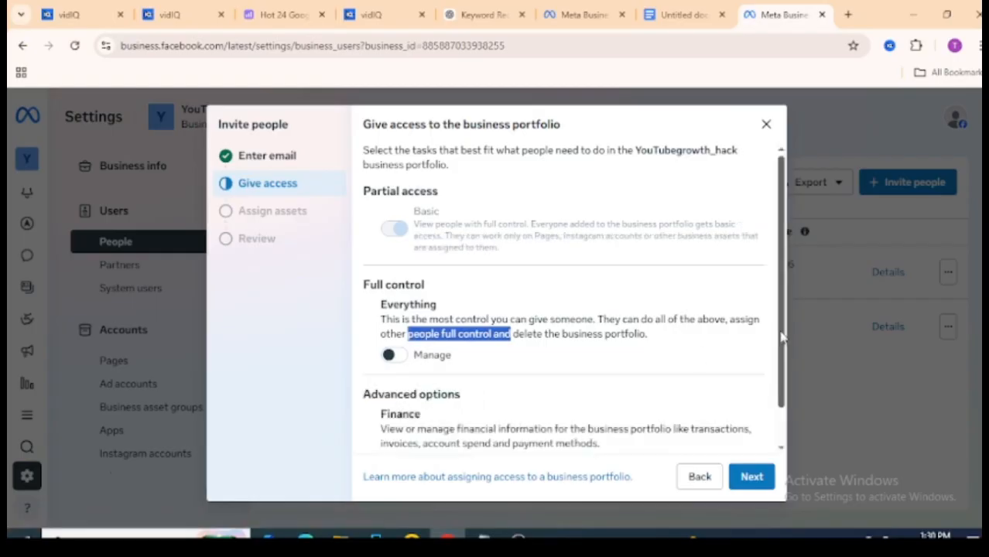
pyautogui.scroll(-1, 778, 333)
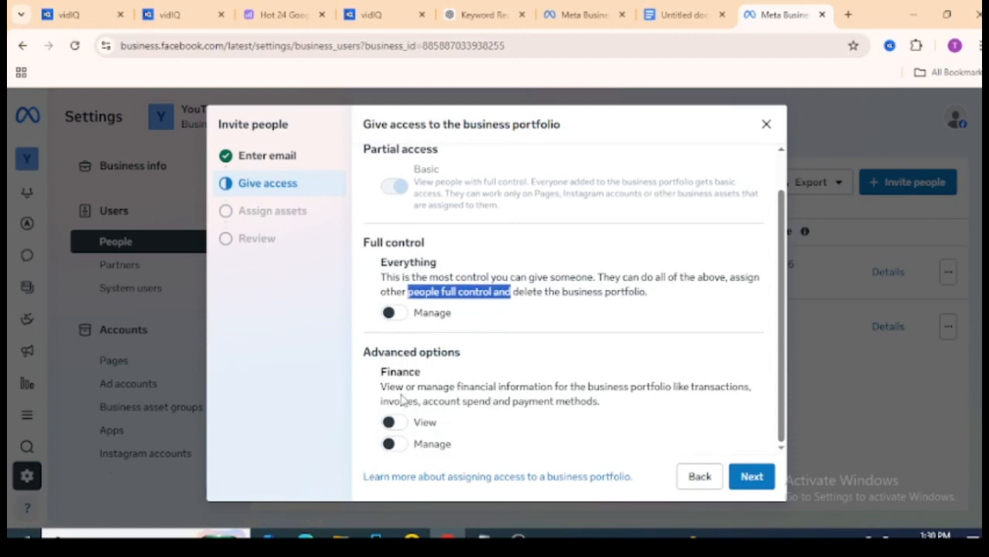
pyautogui.moveTo(381, 386); pyautogui.dragTo(582, 423)
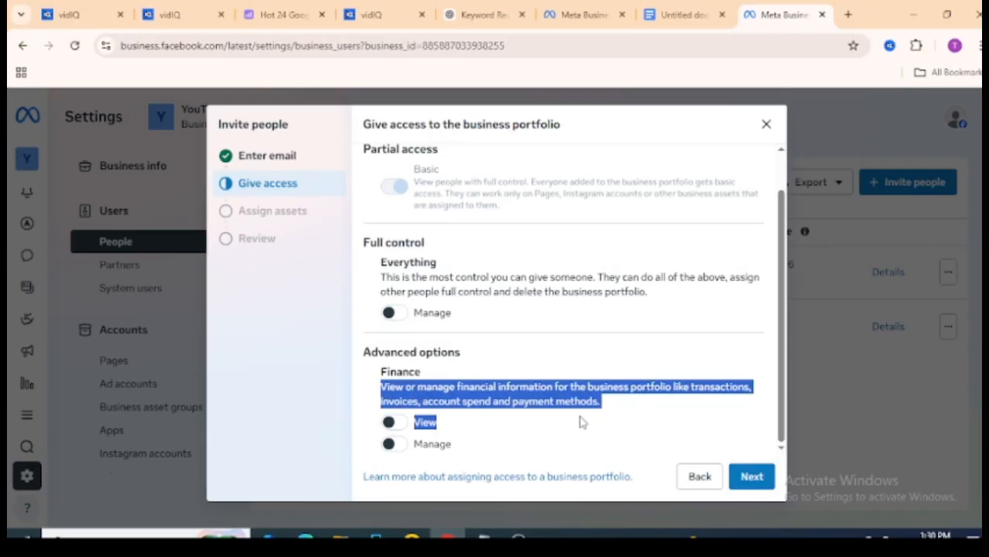
pyautogui.click(381, 416)
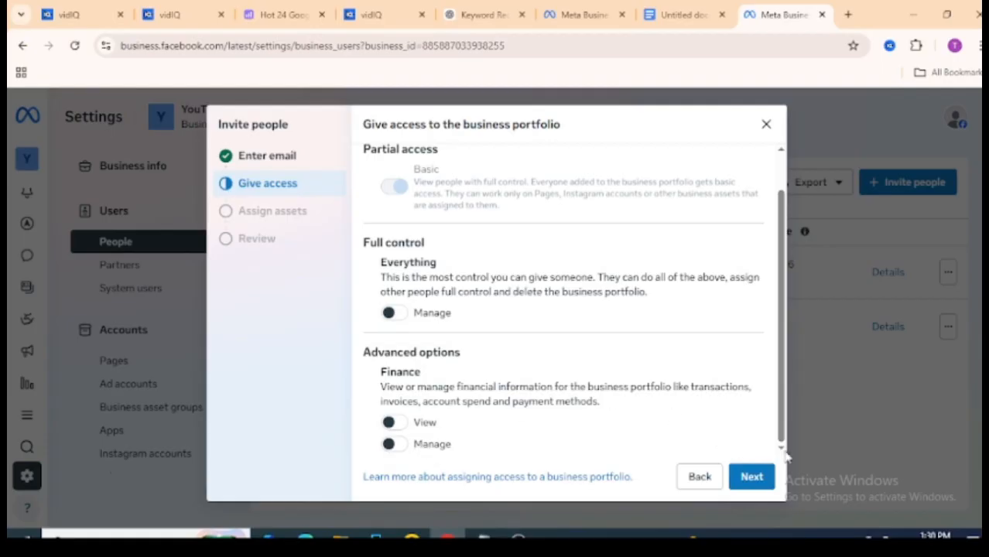
pyautogui.click(751, 476)
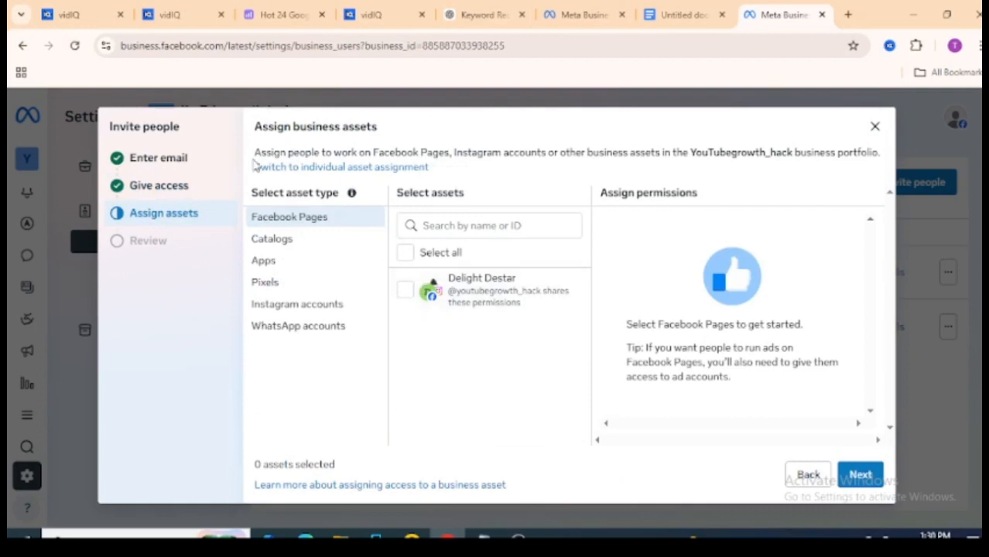
# Read the asset assignment instructions and examine the assets offered under Catalogs, Apps, Pixels, Instagram accounts and WhatsApp accounts
pyautogui.moveTo(254, 153); pyautogui.dragTo(374, 153)
pyautogui.click(420, 148)
pyautogui.moveTo(254, 152); pyautogui.dragTo(691, 155)
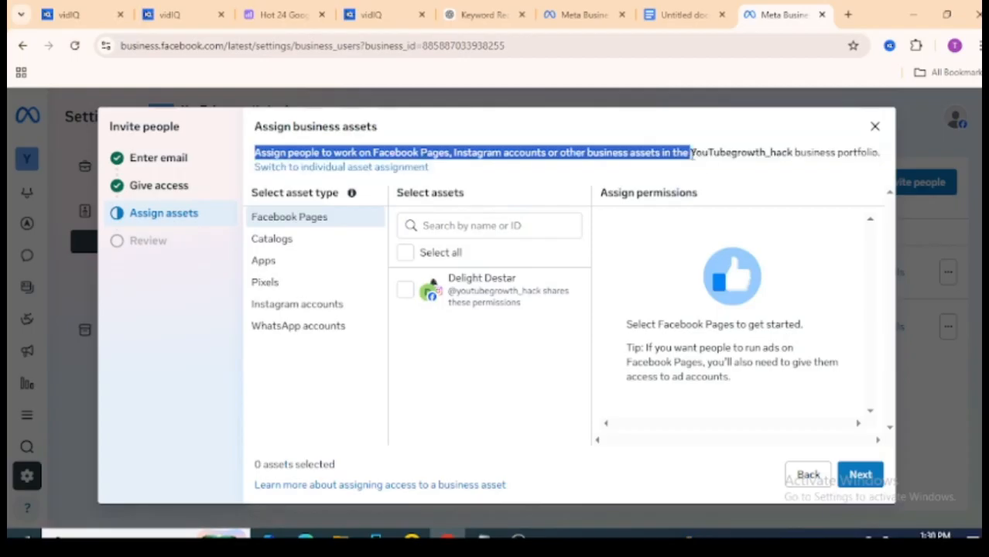
pyautogui.click(292, 246)
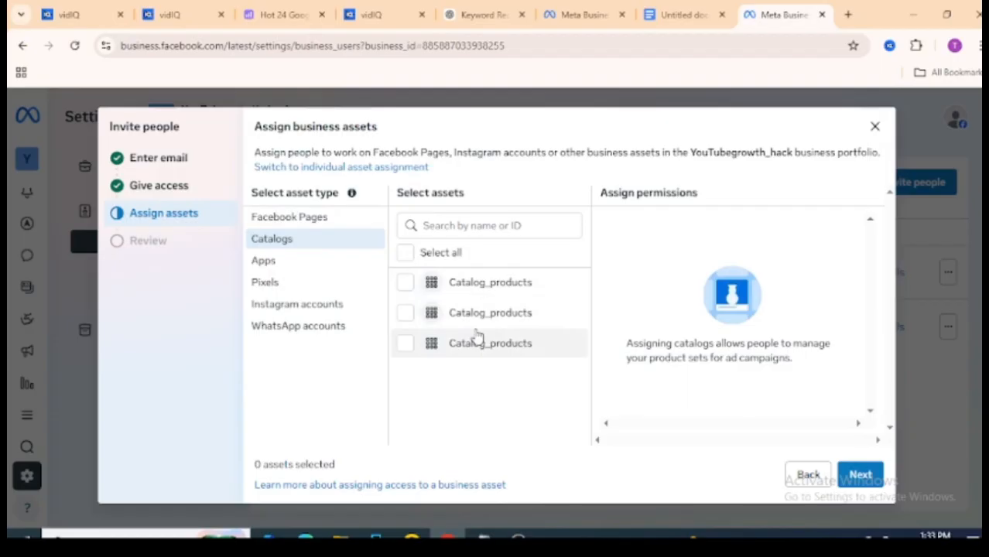
pyautogui.click(303, 263)
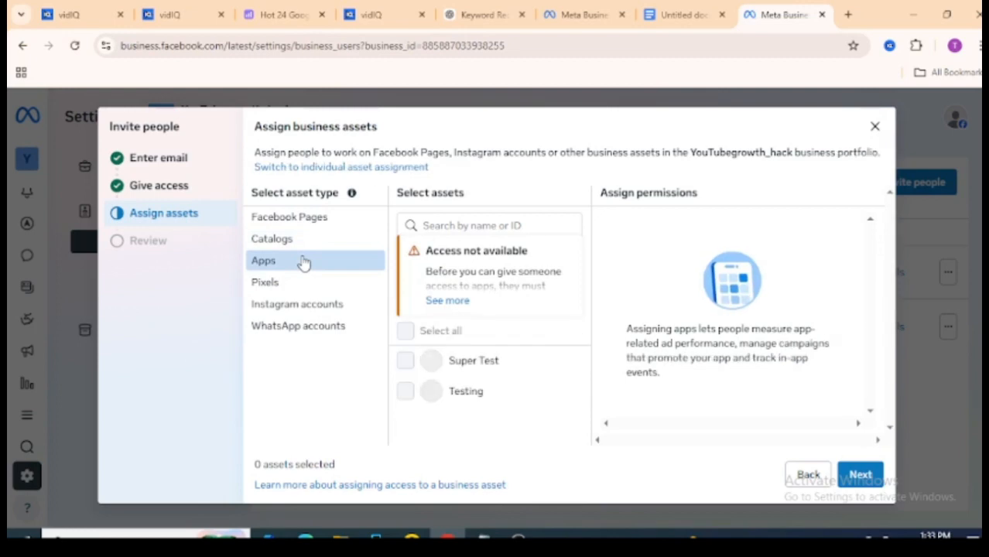
pyautogui.click(298, 283)
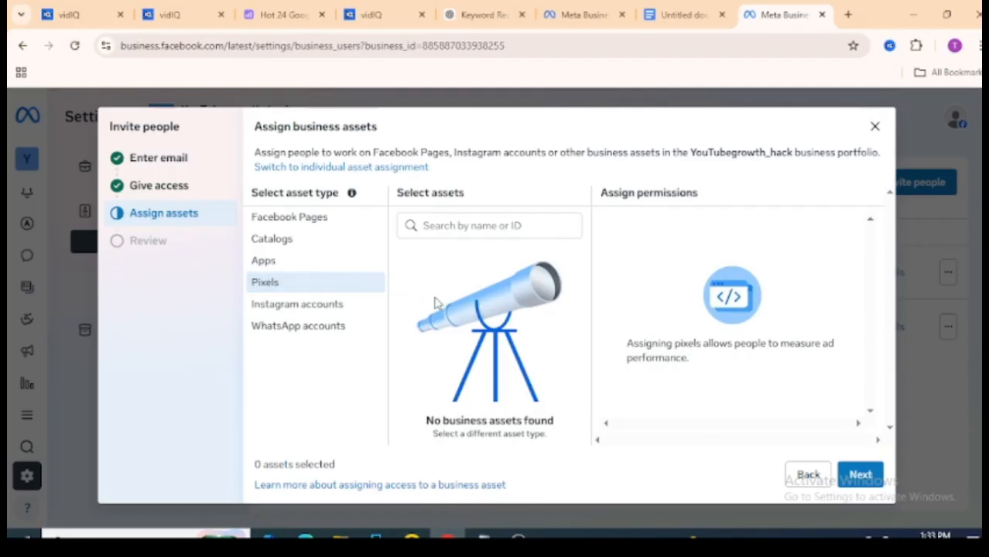
pyautogui.click(461, 226)
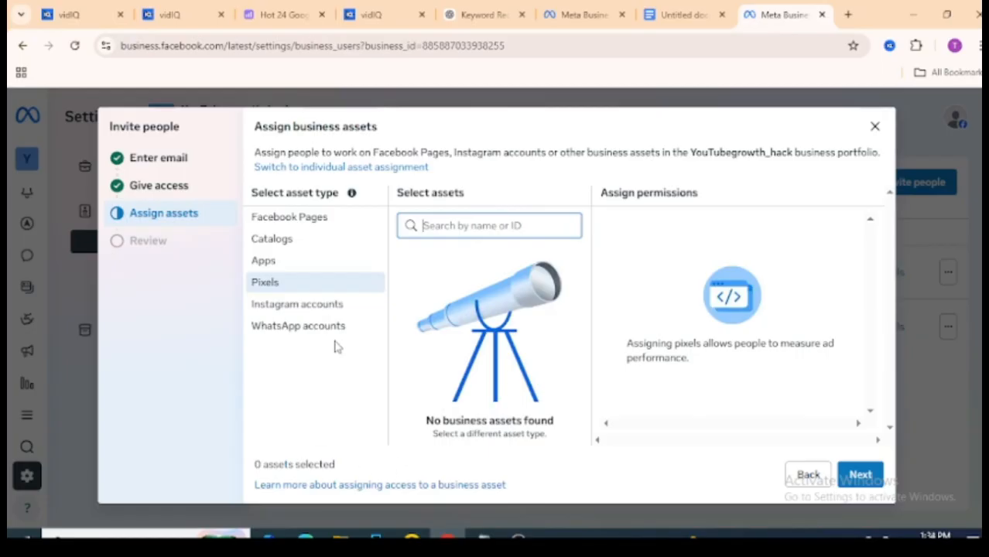
pyautogui.click(335, 307)
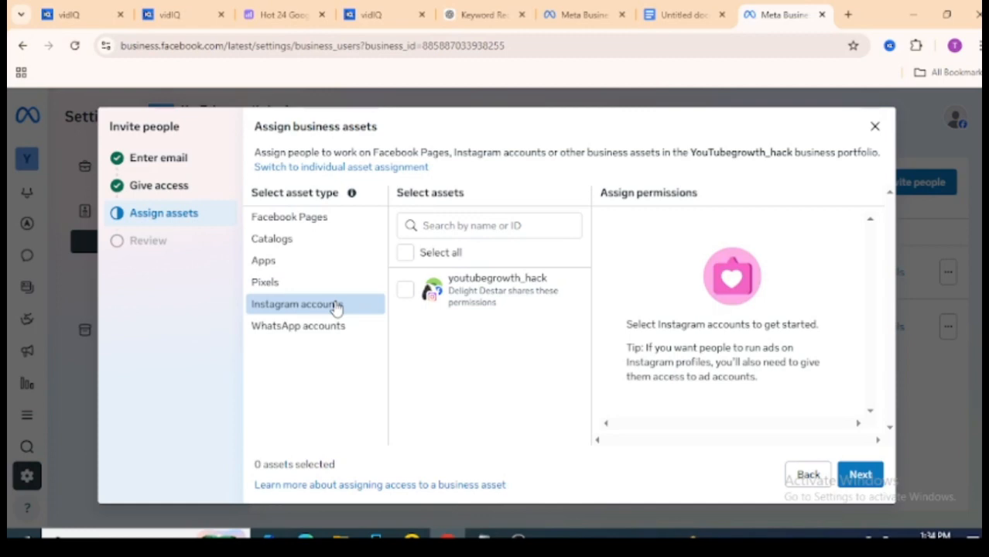
pyautogui.click(334, 327)
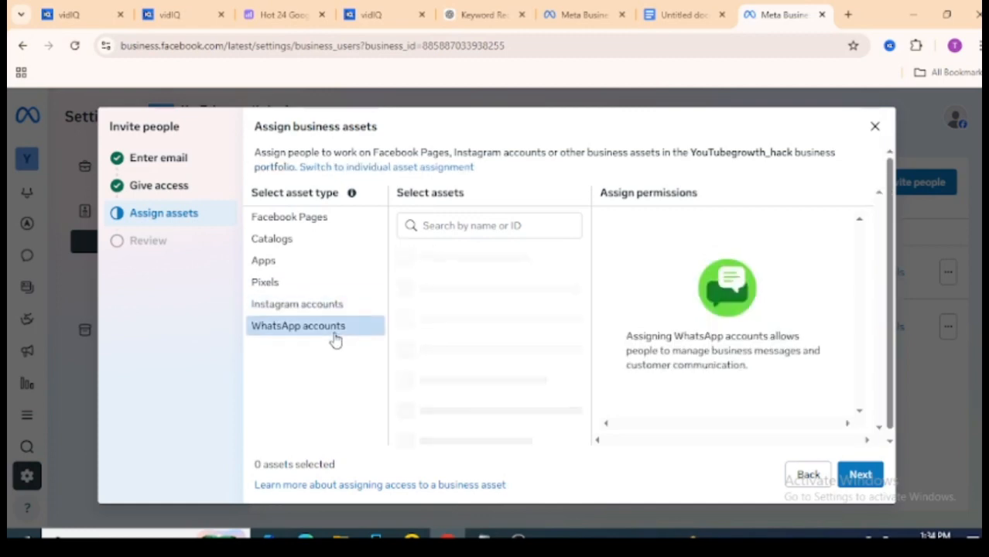